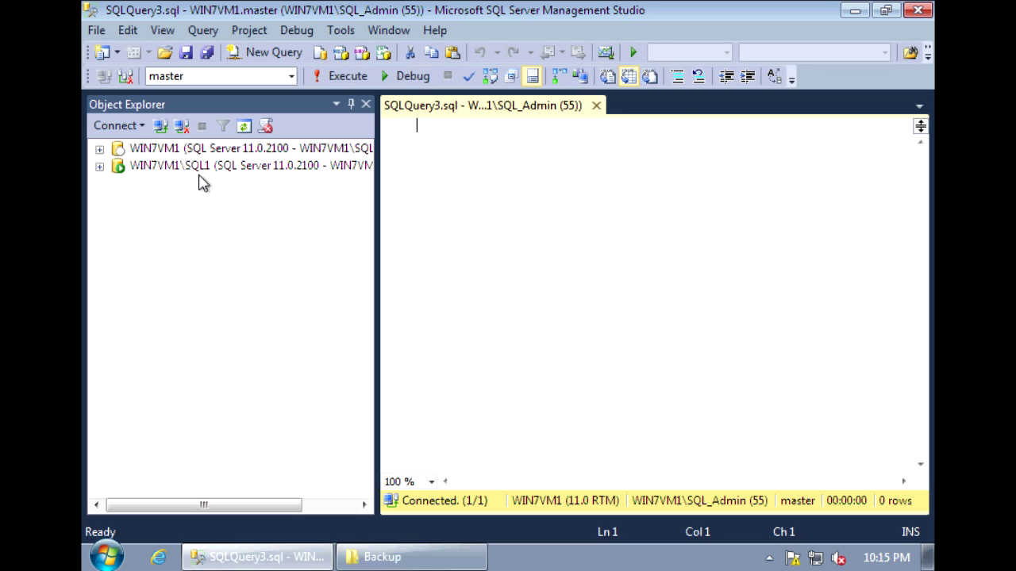
Expand the WIN7VM1 and WIN7VM1\SQL1 instances to compare their databases, leaving only WIN7VM1 expanded
drag(199, 176, 100, 149)
click(118, 165)
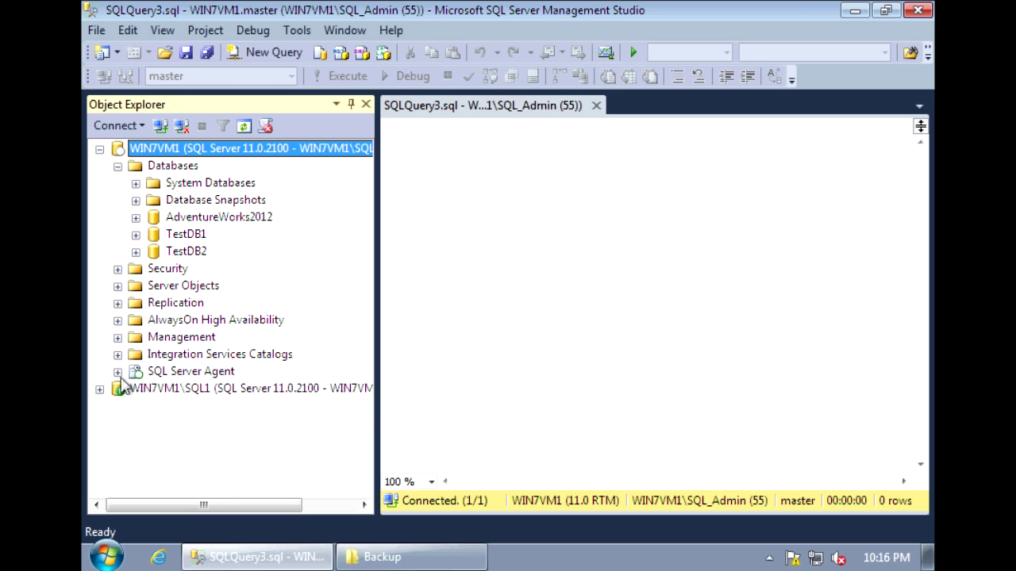
click(100, 390)
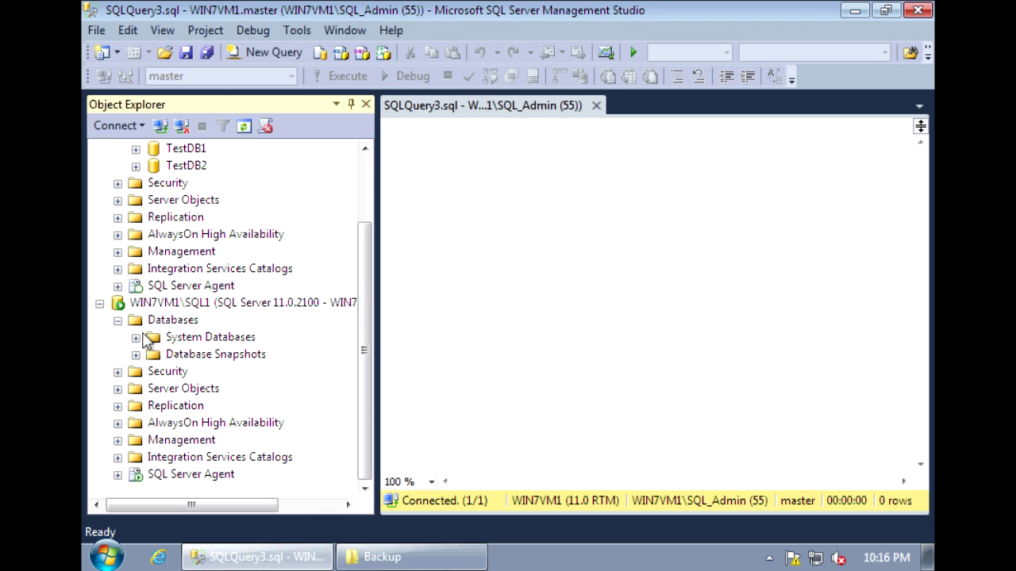
click(118, 322)
click(117, 355)
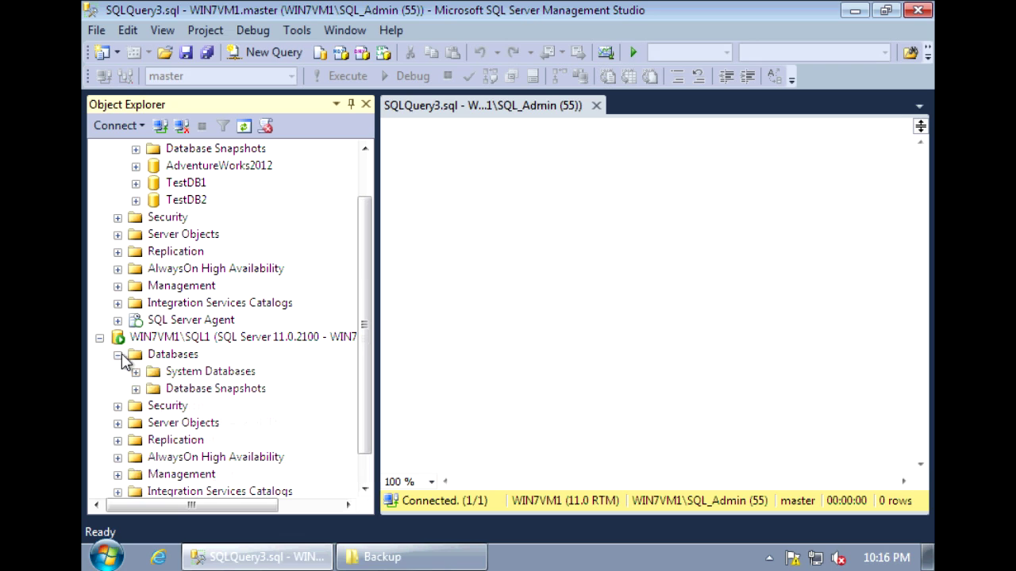
click(99, 338)
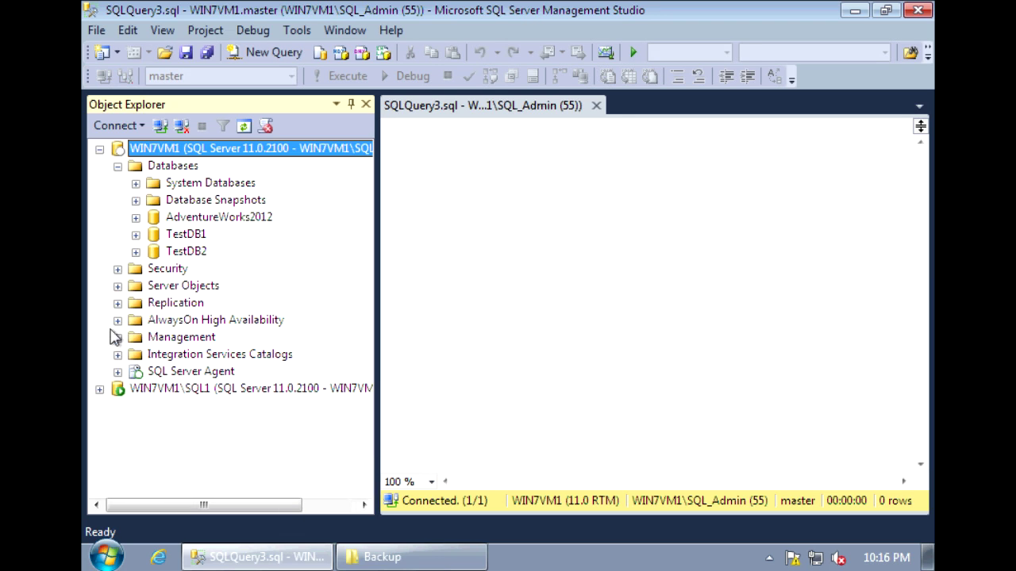
click(435, 241)
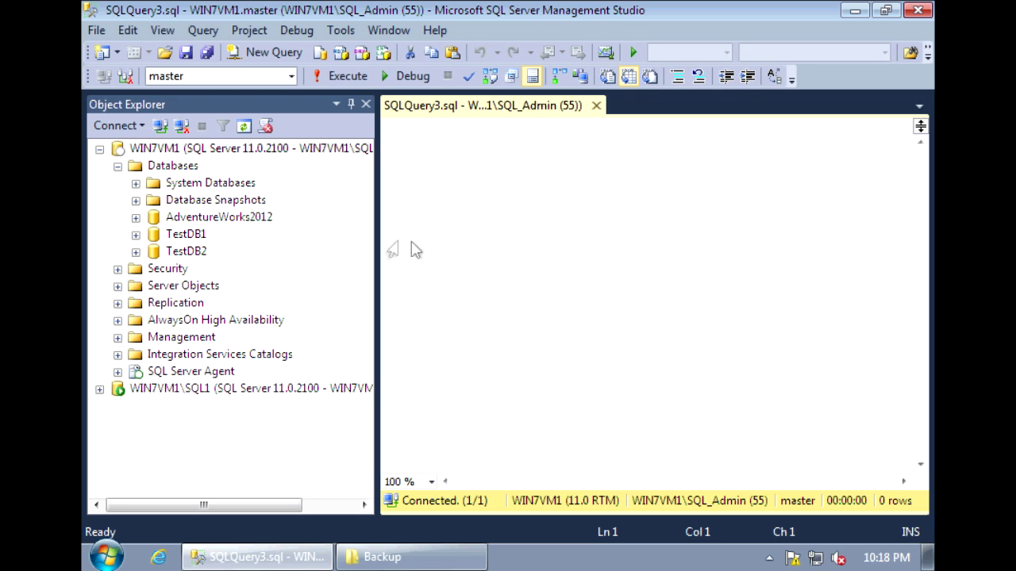
Check the recovery model in the TestDB1 database's option properties, then dismiss the properties without changes
right_click(191, 240)
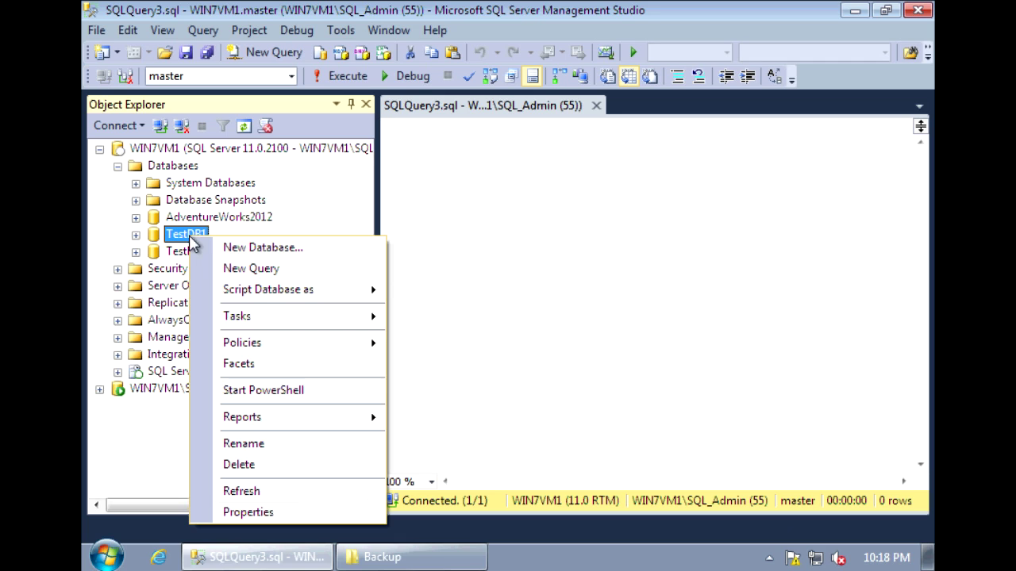
click(248, 513)
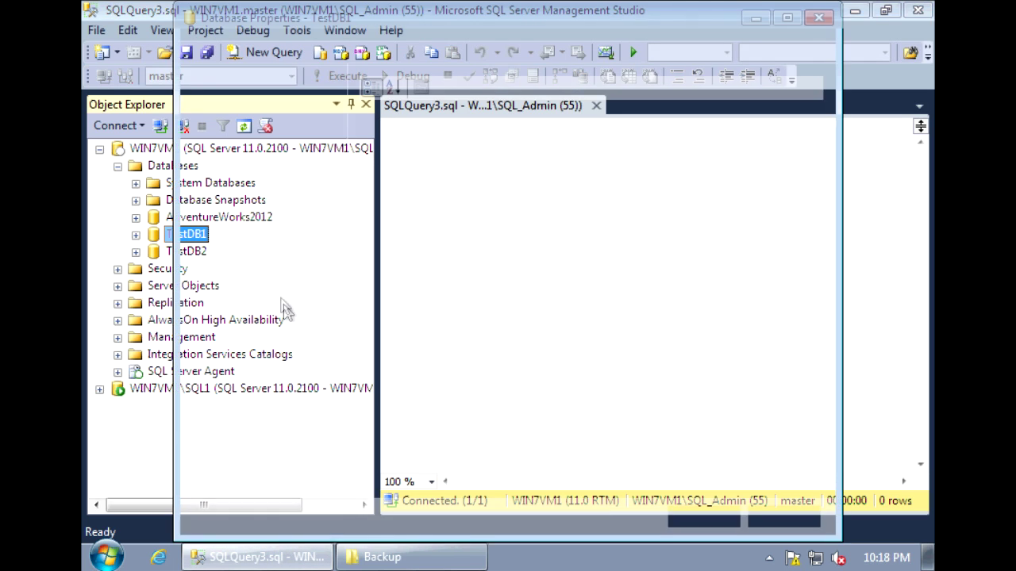
click(221, 100)
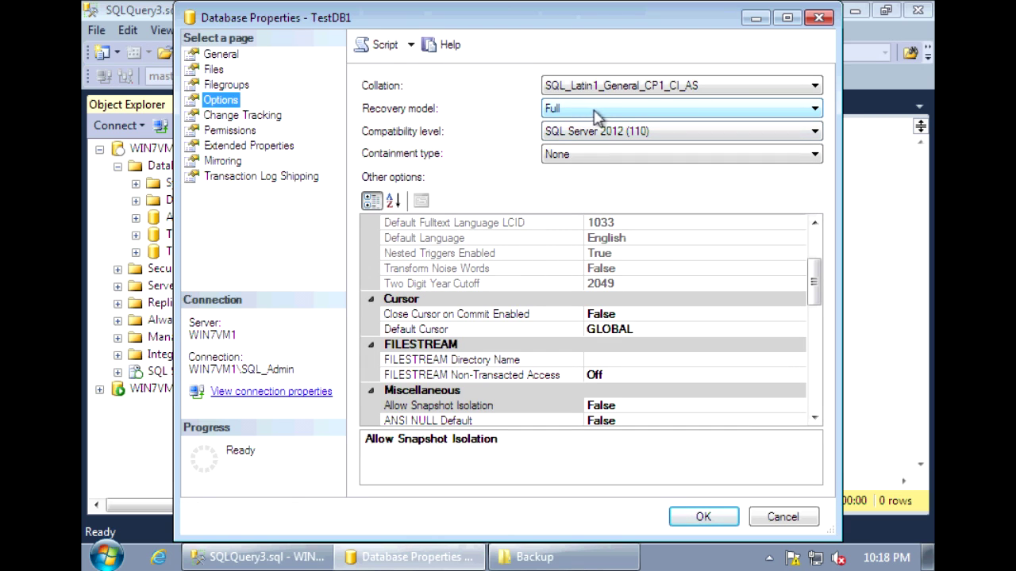
click(781, 523)
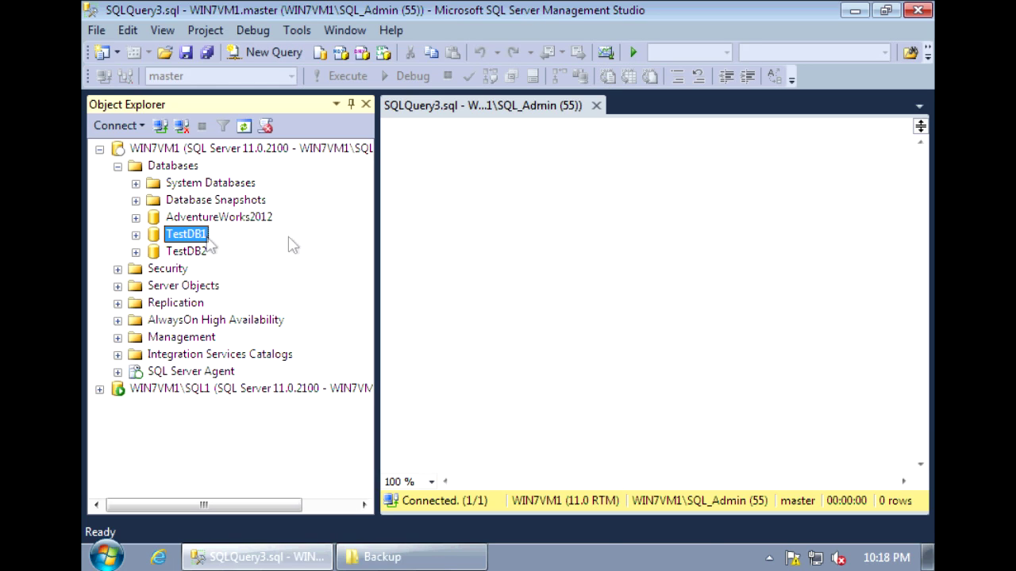
Write the query statement backup database TestDB1 to disk = 'c:\backup\TestDB1.bak'
click(466, 219)
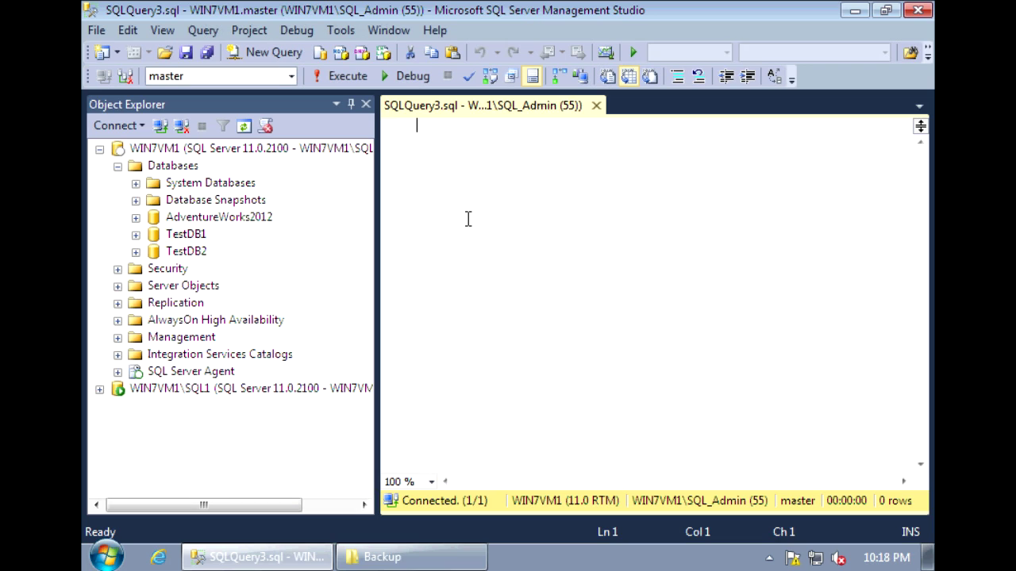
text(ckup)
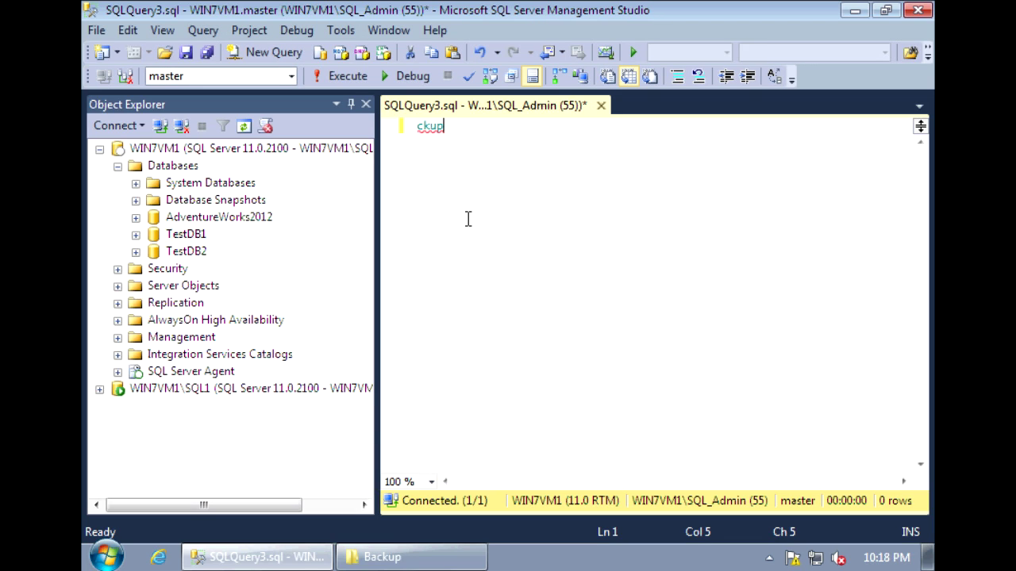
key(shift+Home)
text(backup database )
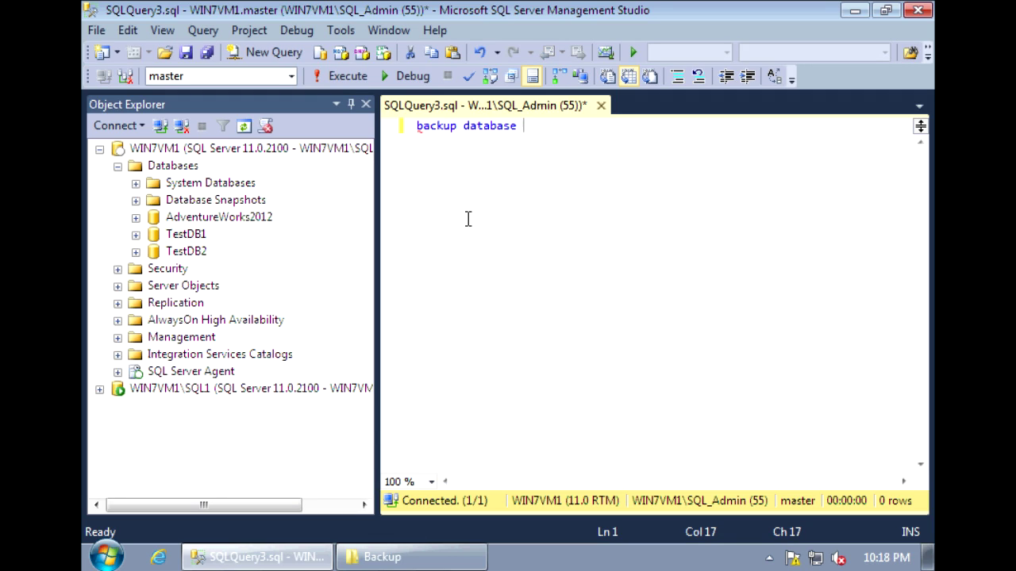
text(TestDB1 )
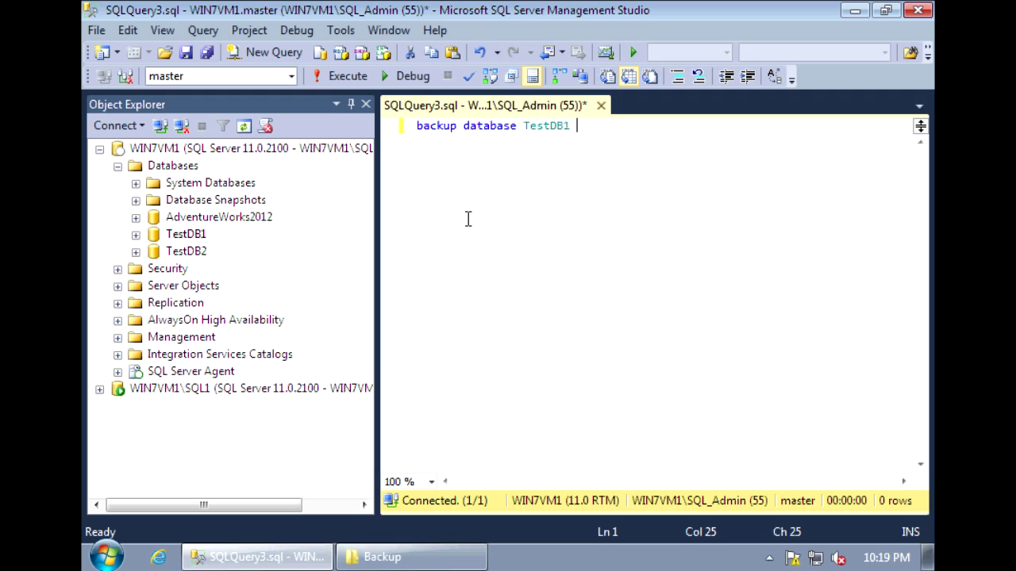
text(to disk = 'c:)
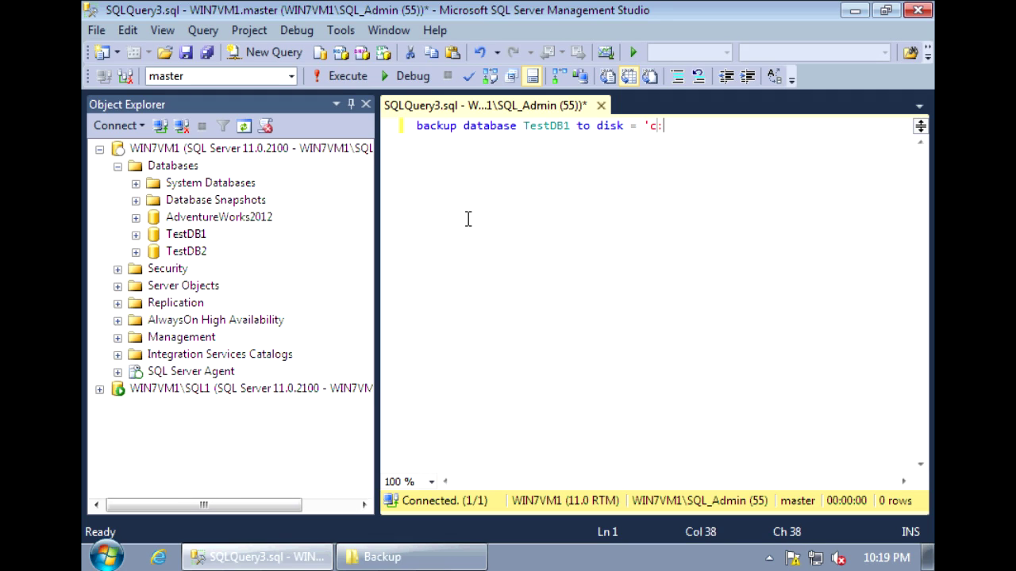
text(\backup\)
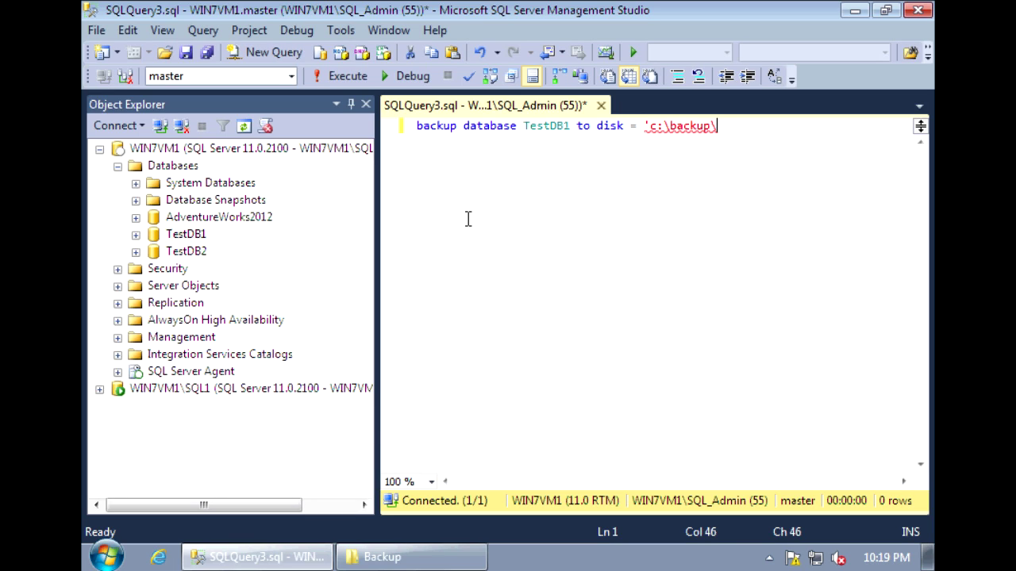
text(TestDB1)
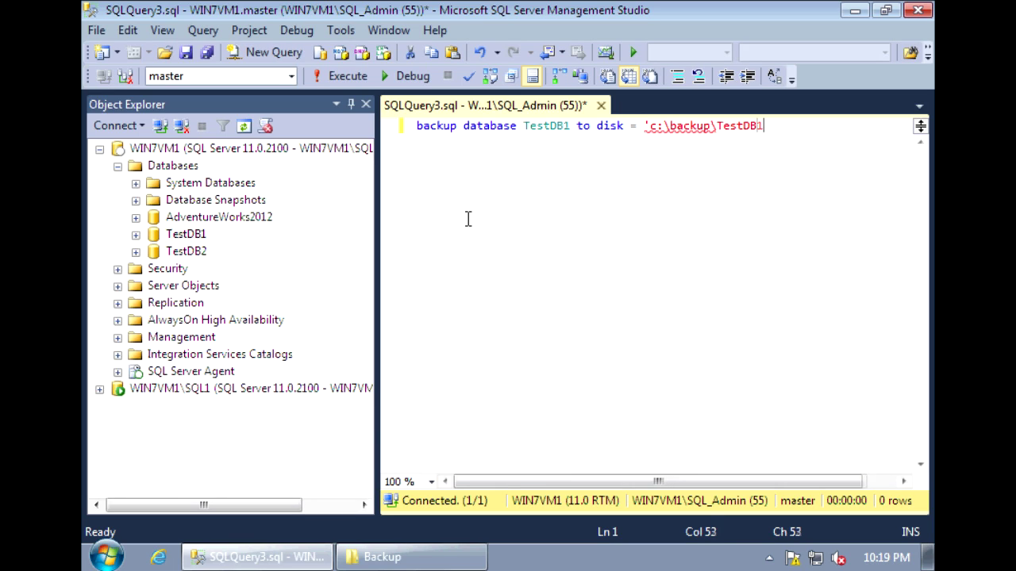
text(.bak')
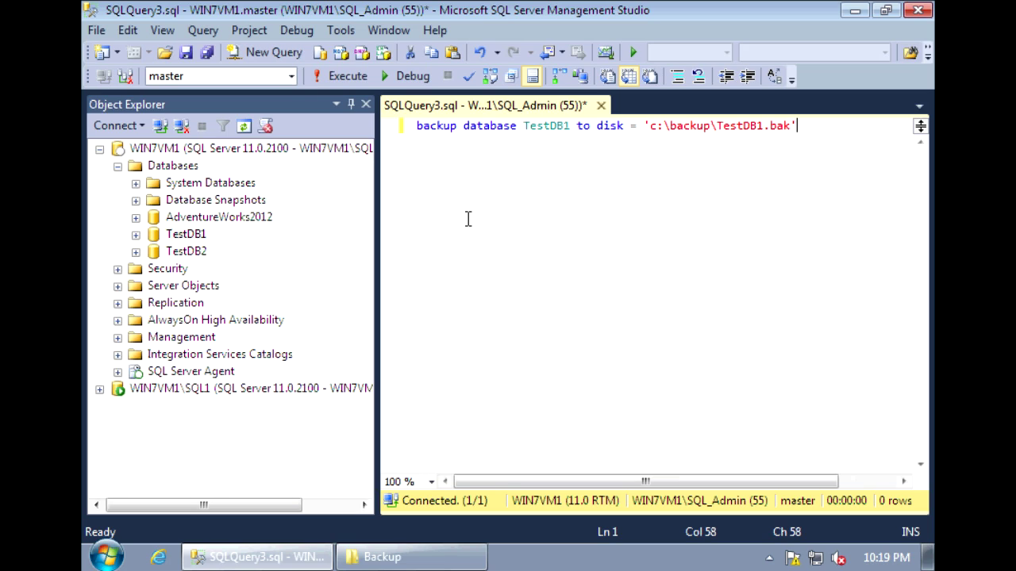
Add the line backup log TestDB1 to disk = 'c:\backup\TestDB1.bak' and execute both backup statements
key(Return)
text(b)
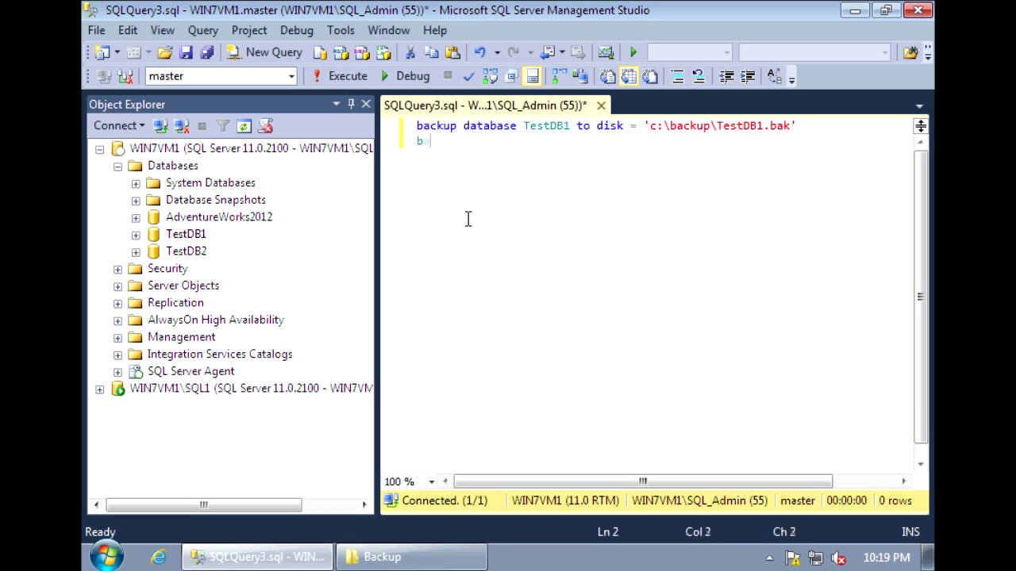
text(ackup log )
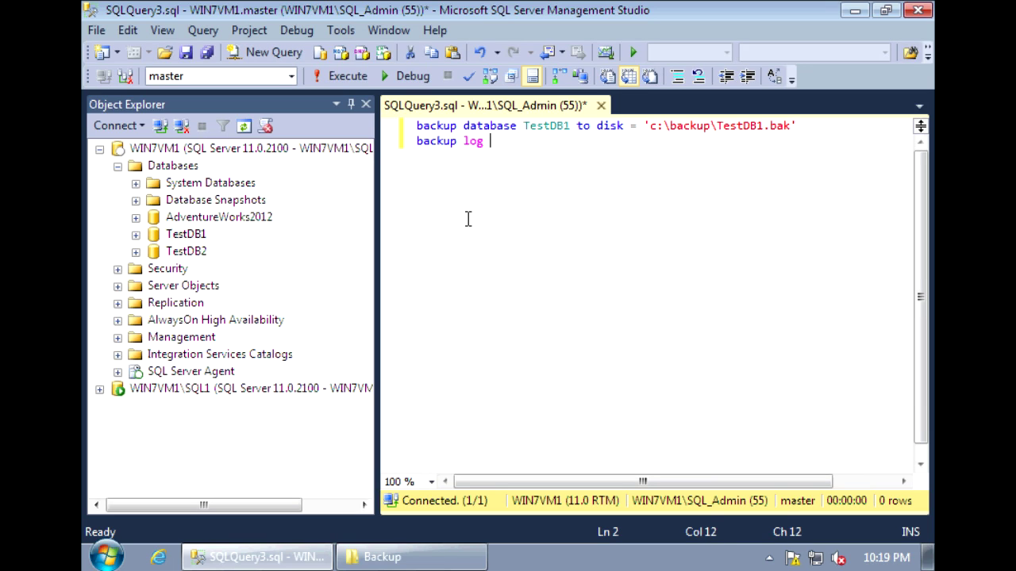
text(TestDB1 to disk=)
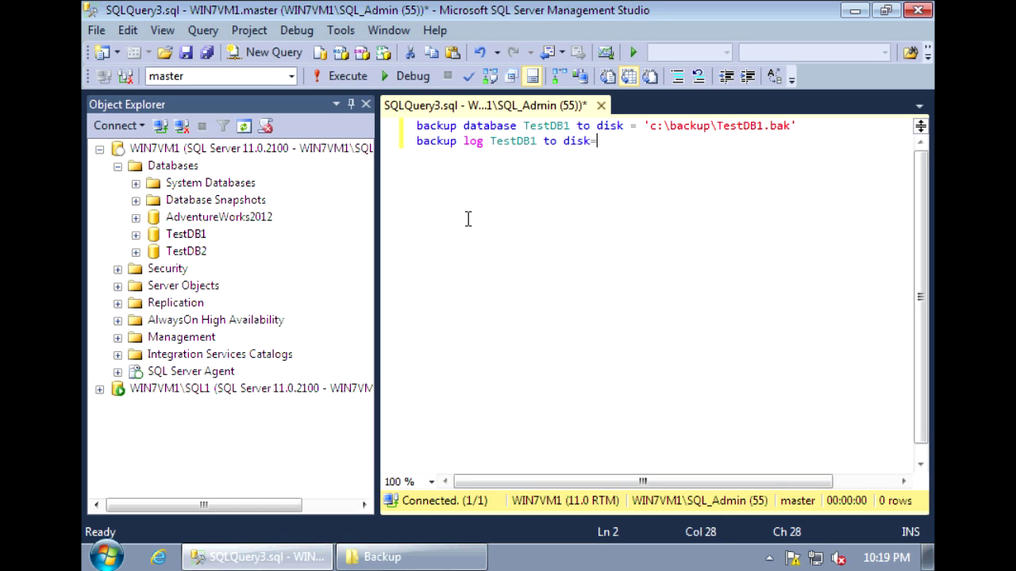
key(BackSpace)
text(= 'c:\ba)
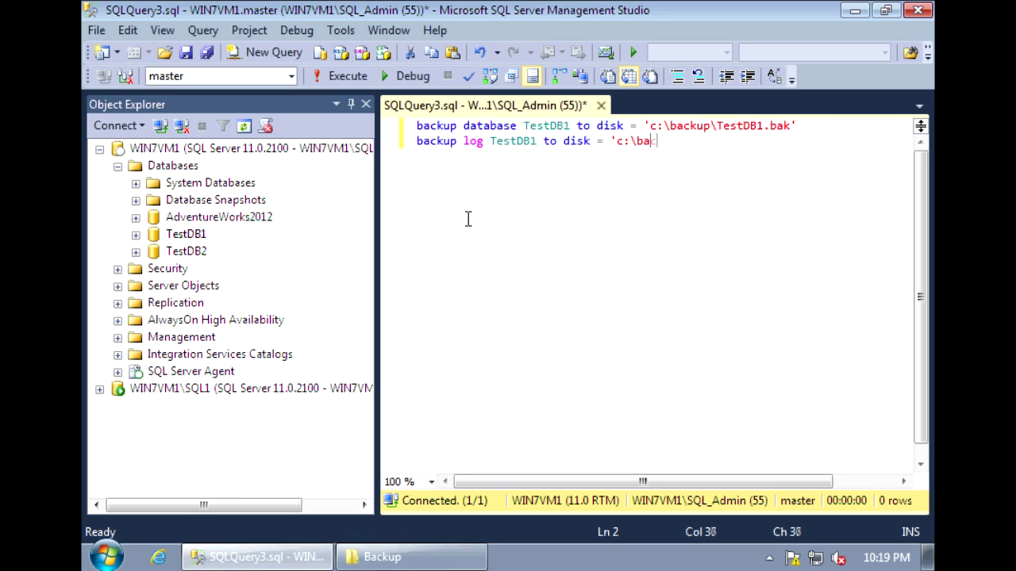
text(ckup\TestDB1)
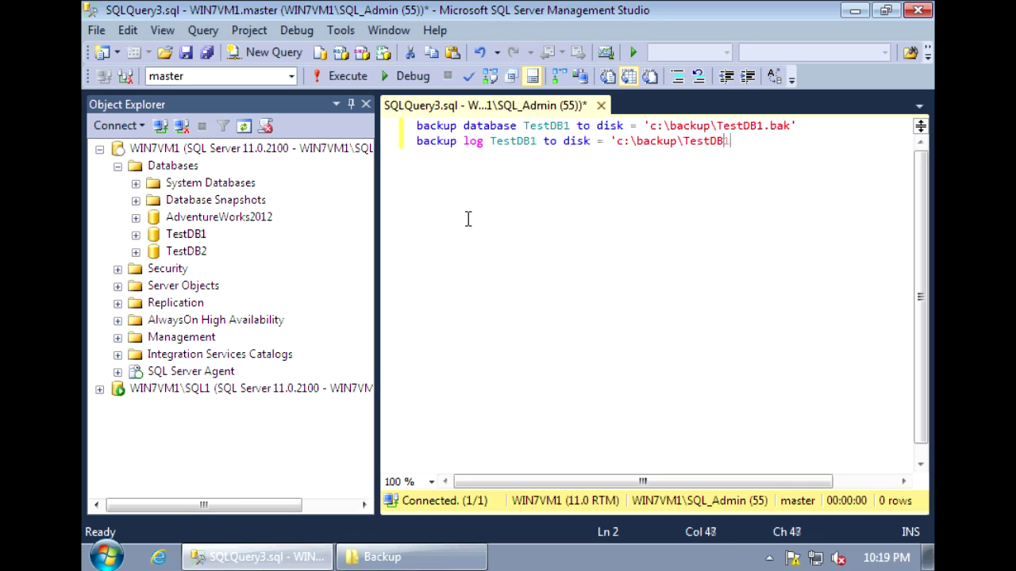
text(.bak')
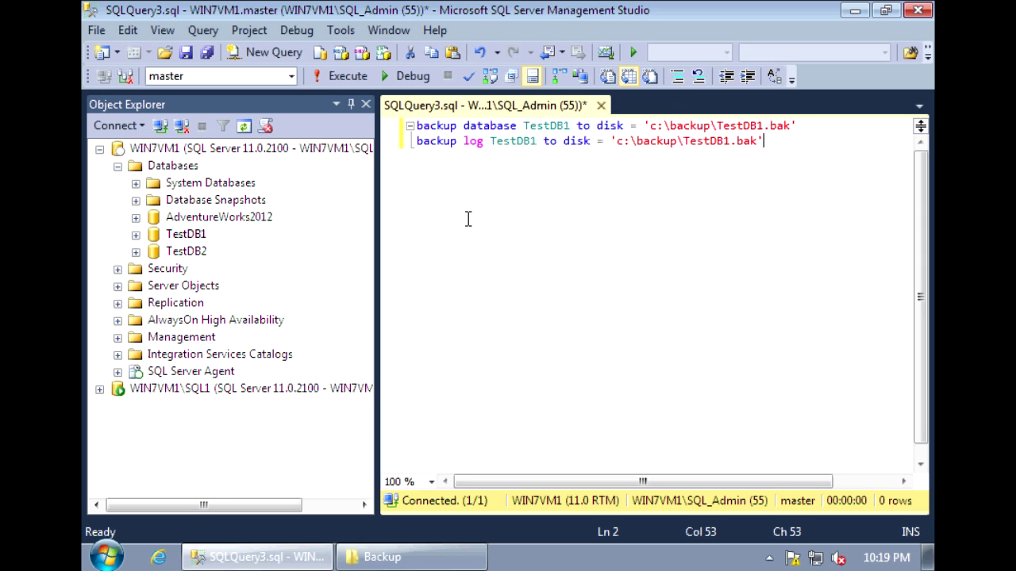
click(336, 79)
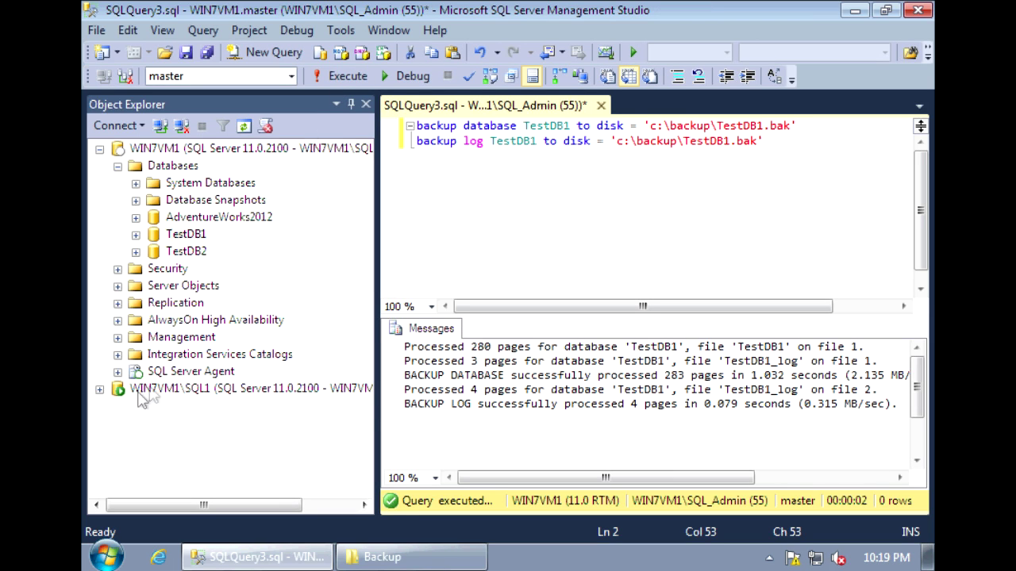
Set up a database restore on the WIN7VM1\SQL1 instance, using the device file C:\Backup\TestDB1.bak as source
click(100, 389)
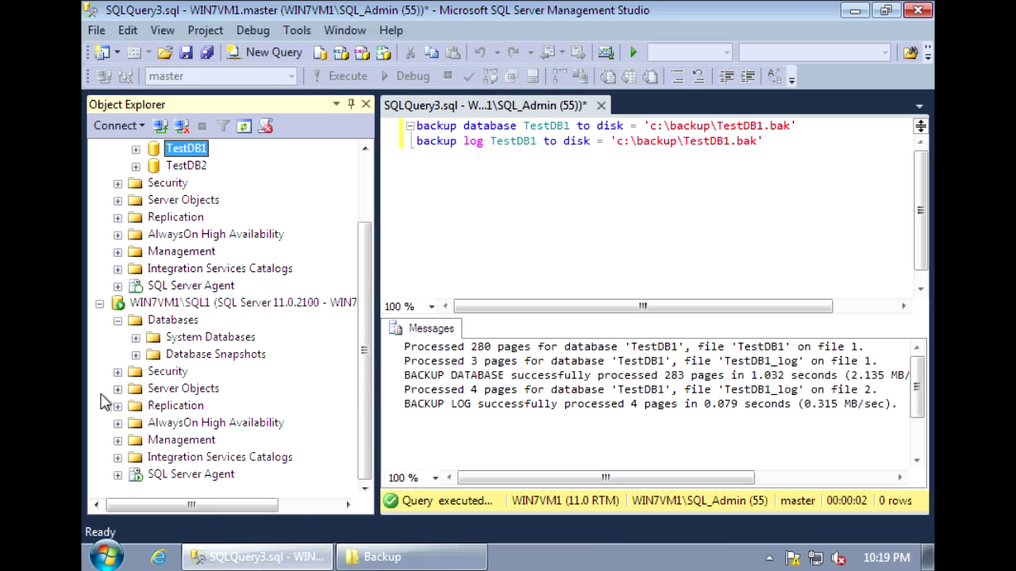
right_click(176, 320)
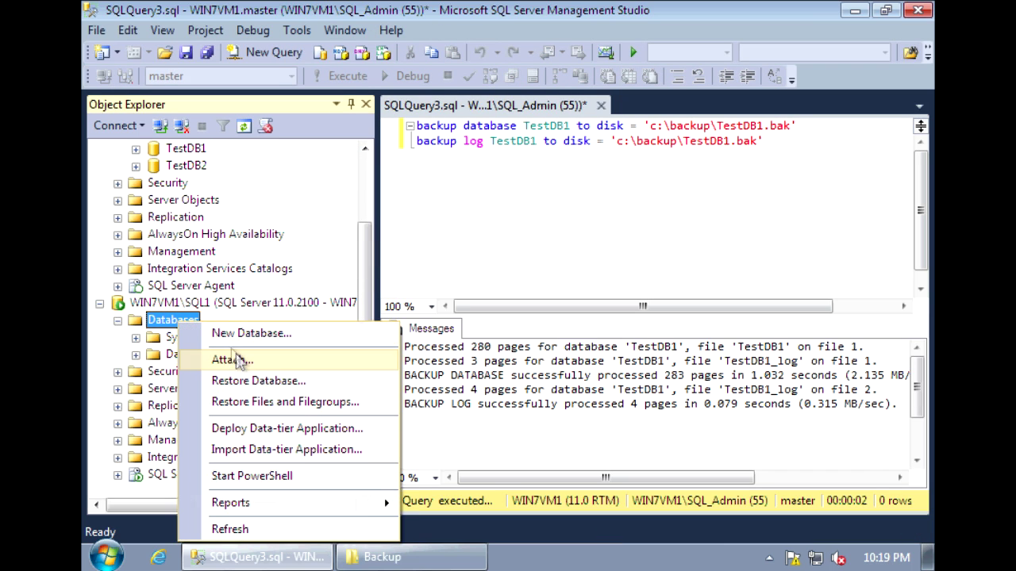
click(270, 384)
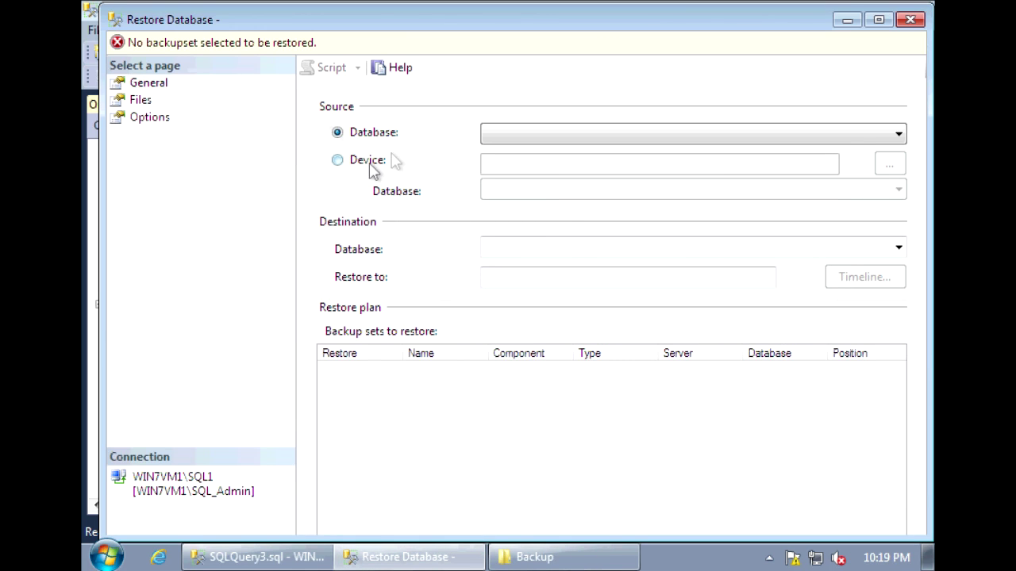
click(365, 168)
click(890, 164)
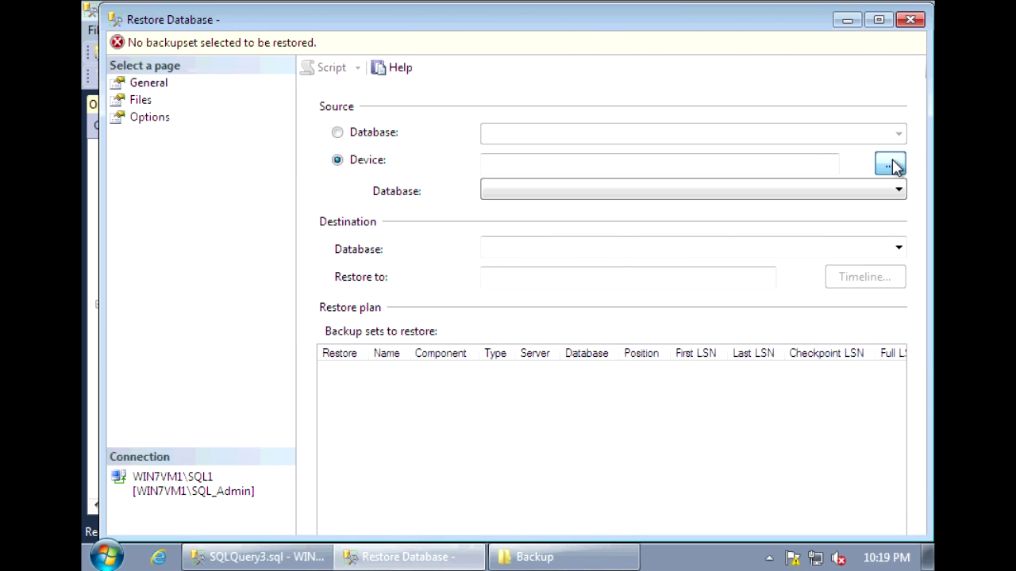
click(710, 225)
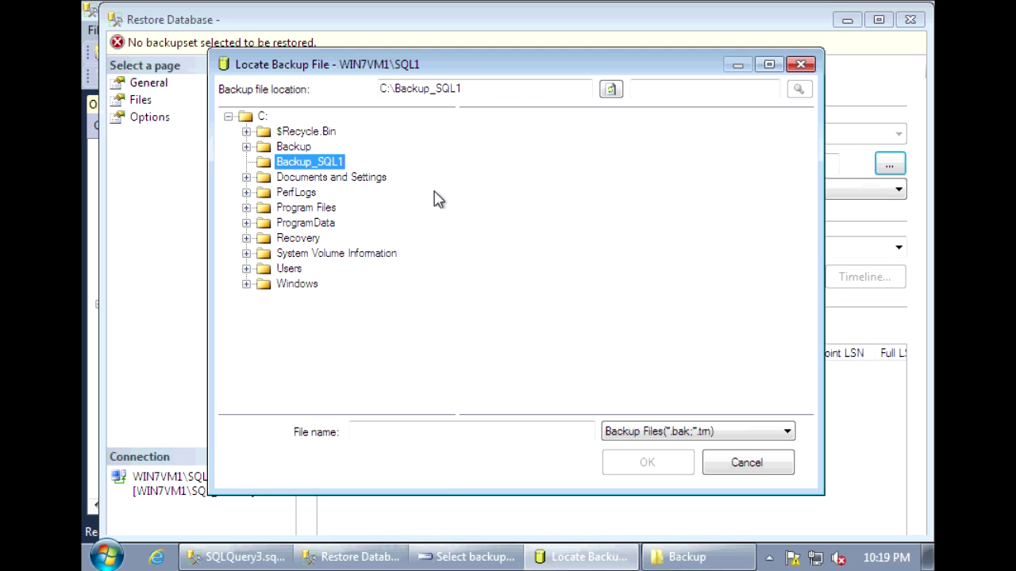
click(295, 148)
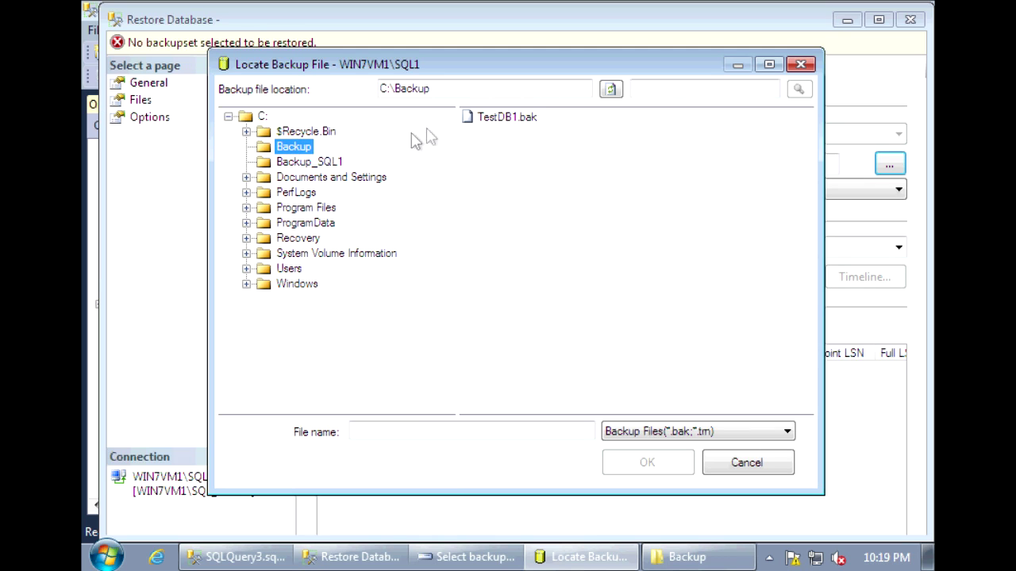
click(492, 121)
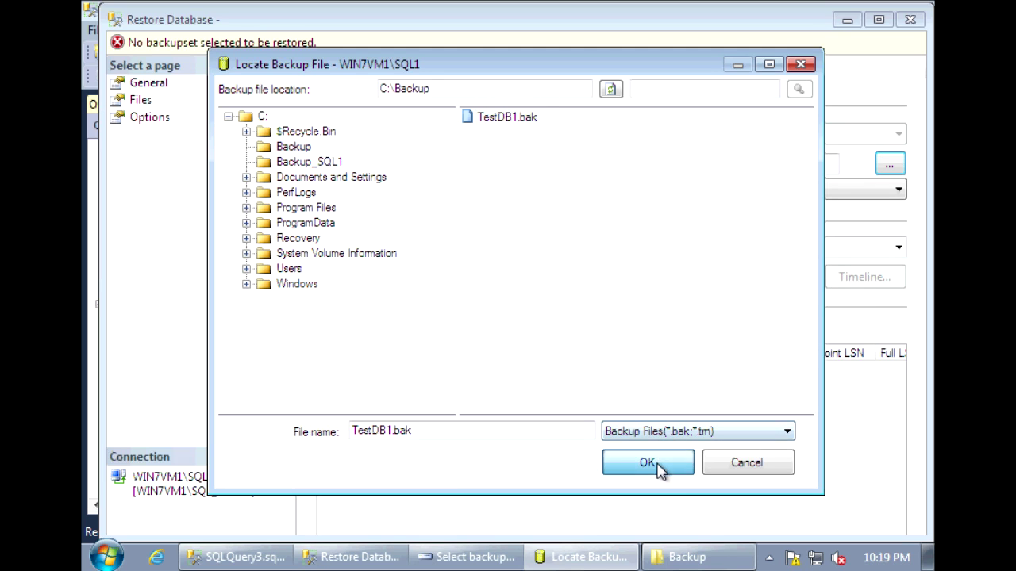
click(656, 467)
click(575, 416)
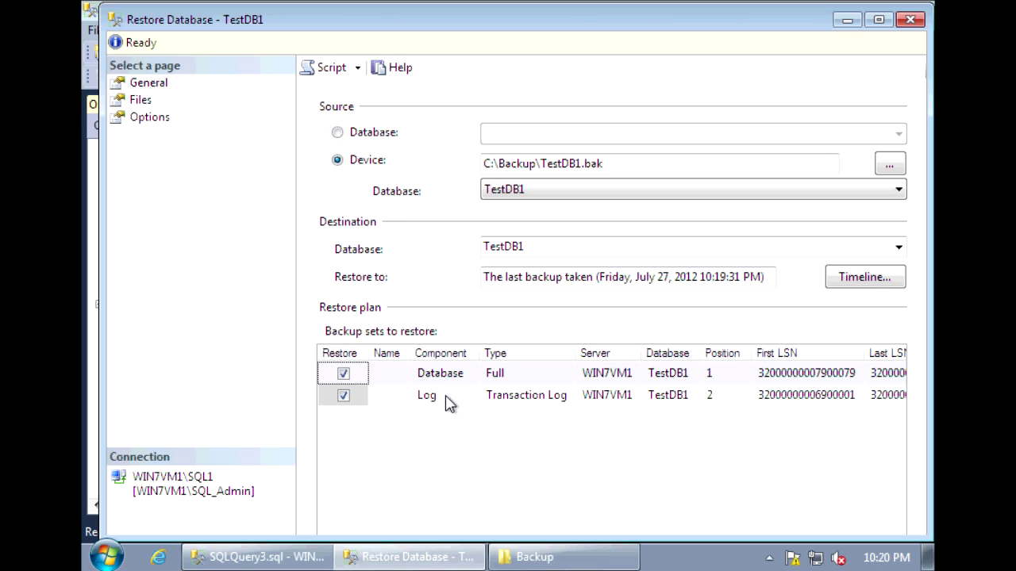
Point the TestDB1 data file's restore path to the MSSQL11.SQL1 instance folder by replacing MSSQLSERVER with SQL1
click(137, 100)
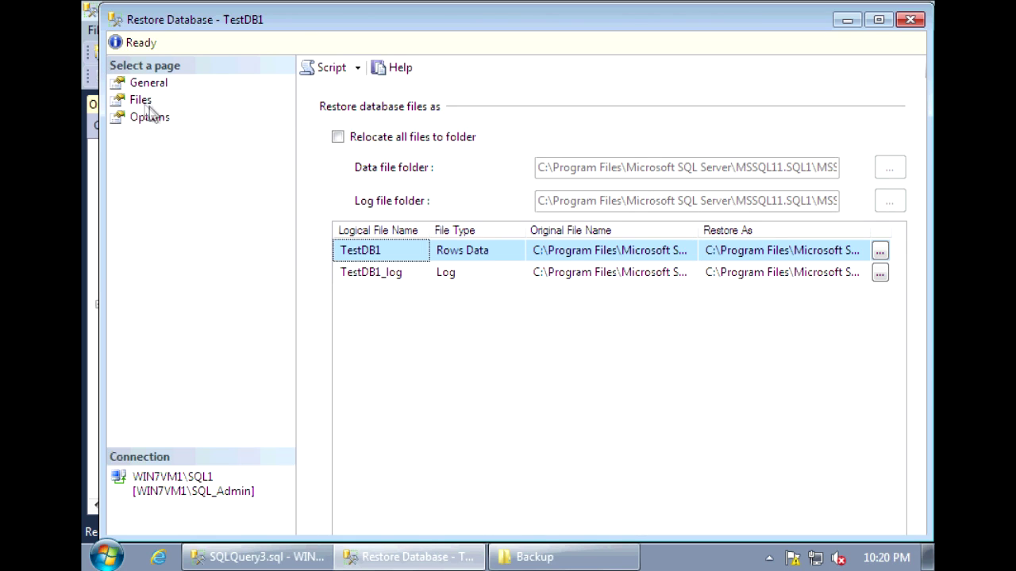
click(849, 253)
key(Right)
key(Right)
key(Right)
key(Right)
key(Right)
key(Right)
key(Right)
key(Right)
key(Right)
key(Right)
key(Right)
key(Right)
key(Right)
key(Right)
key(Right)
key(Right)
key(Right)
key(Right)
key(Right)
key(Right)
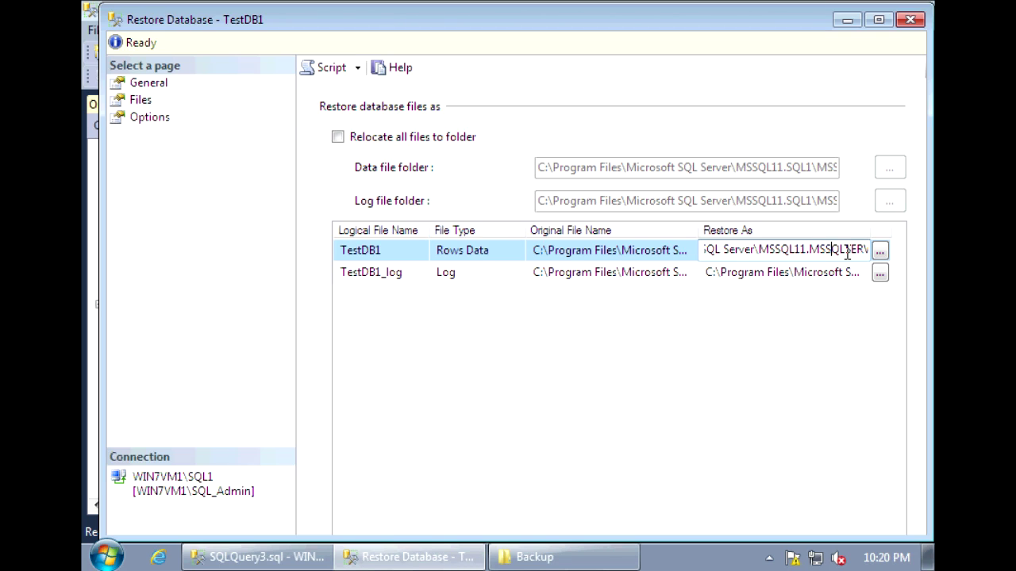
key(Left)
key(Left)
key(Left)
key(shift+Right)
key(shift+Right)
key(shift+Right)
key(shift+Right)
key(shift+Right)
key(shift+Right)
key(shift+Right)
key(shift+Right)
key(shift+Right)
key(shift+Right)
key(shift+Right)
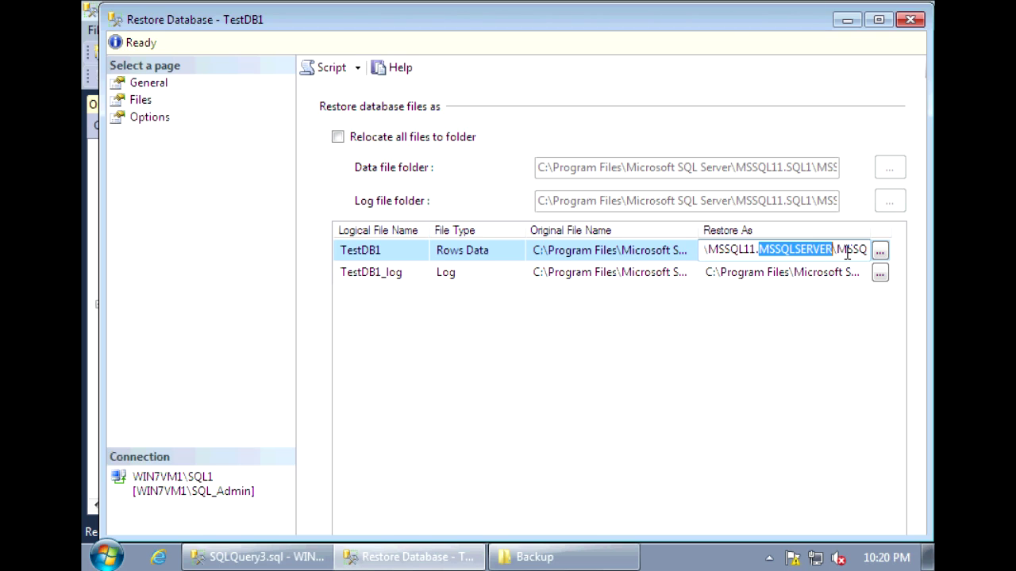
text(SQL1\)
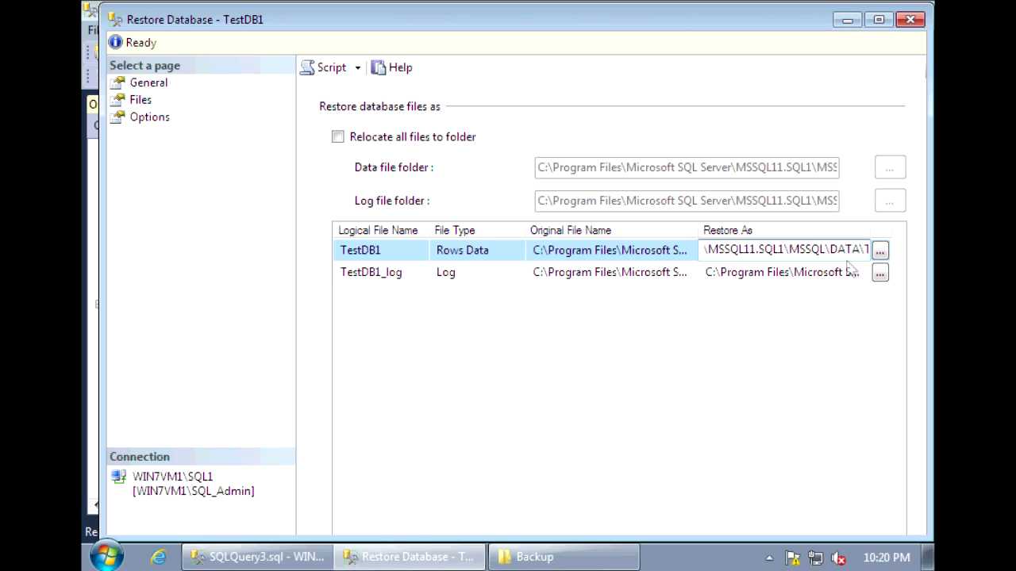
Change MSSQLSERVER to SQL1 in the TestDB1_log file's restore path so it uses the MSSQL11.SQL1 folder
click(819, 272)
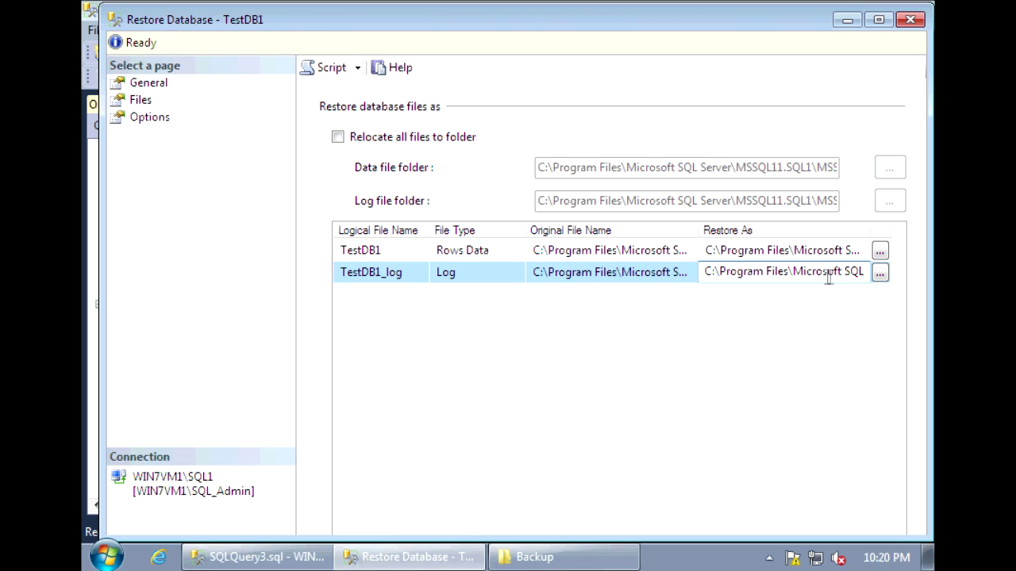
key(Right)
key(Right)
key(Right)
key(Right)
key(Right)
key(Right)
key(Right)
key(Right)
key(Right)
key(Right)
key(Right)
key(Right)
key(Right)
key(Right)
key(Right)
key(Right)
key(Right)
key(Right)
key(Right)
key(Right)
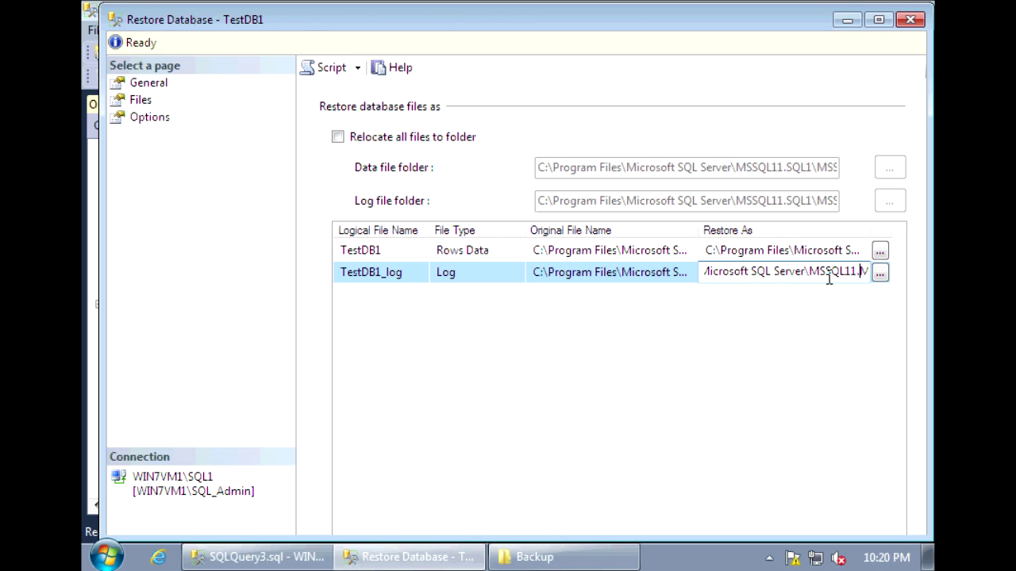
key(Right)
key(Right)
key(Left)
key(Left)
key(shift+Right)
key(shift+Right)
key(shift+Right)
key(shift+Right)
key(shift+Right)
key(shift+Right)
key(shift+Right)
key(shift+Right)
key(shift+Right)
key(shift+Right)
key(shift+Right)
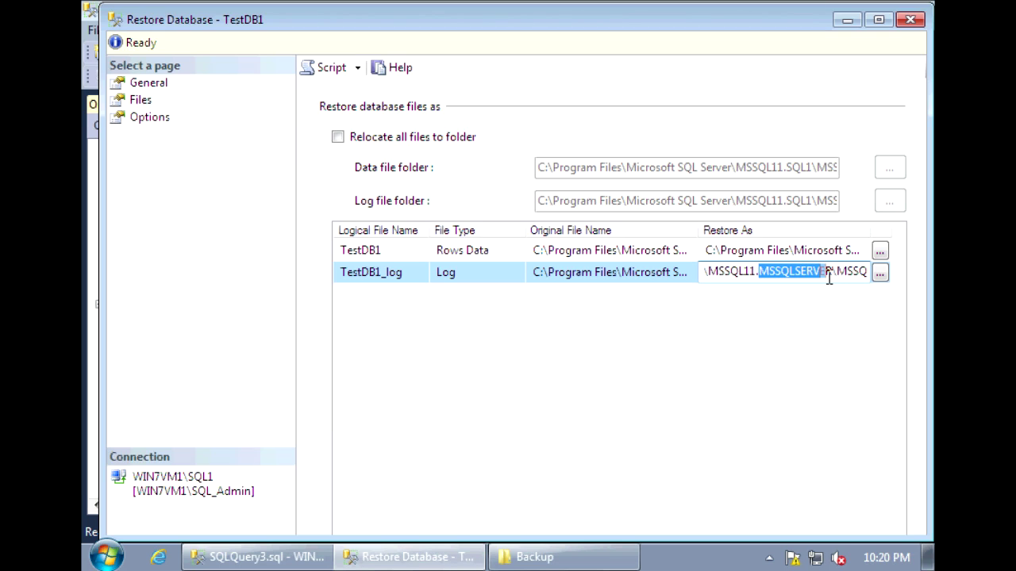
text(SQL1\)
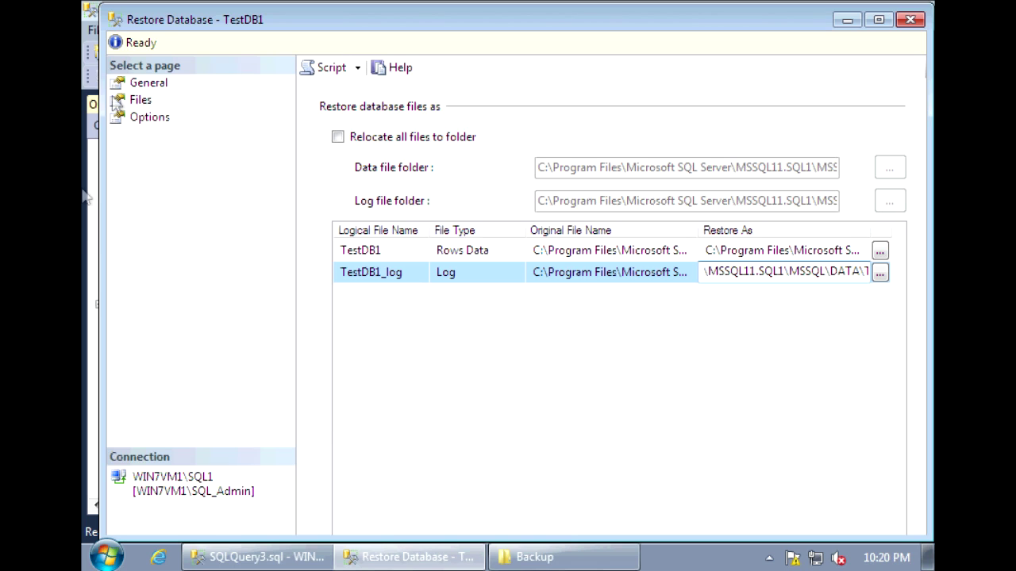
Set the recovery state in the restore options to RESTORE WITH STANDBY and review the standby file name
click(148, 119)
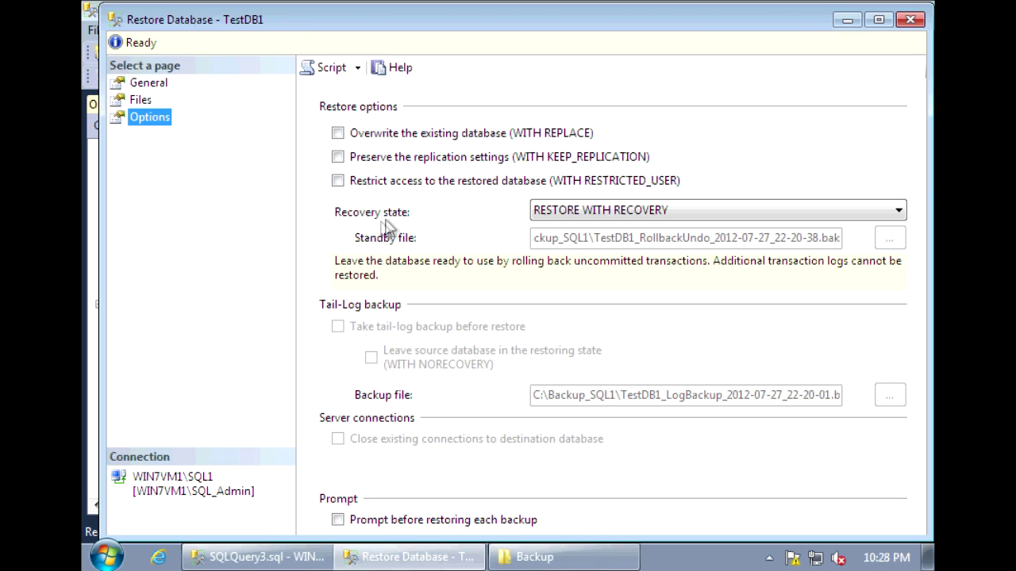
click(901, 212)
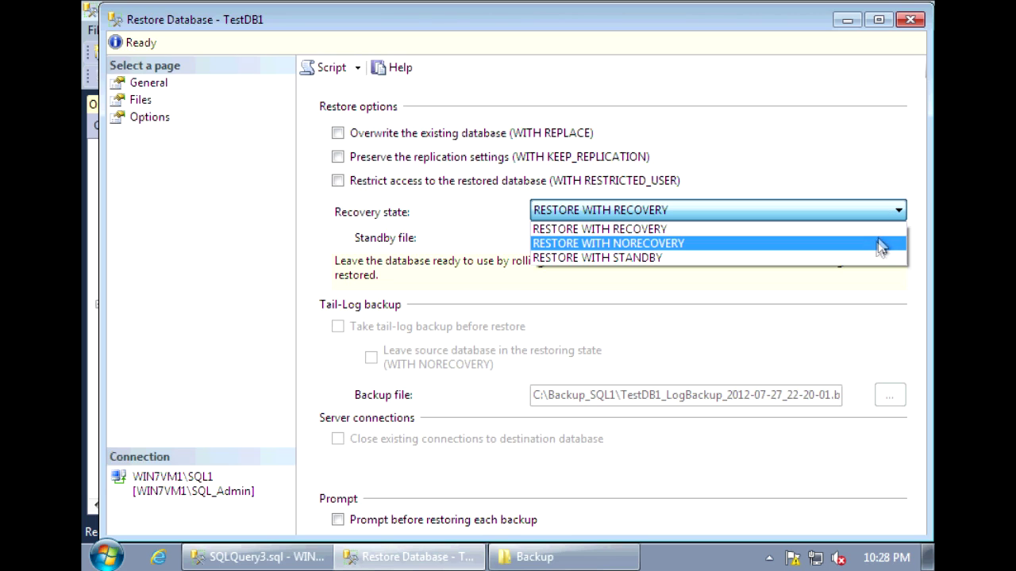
click(841, 255)
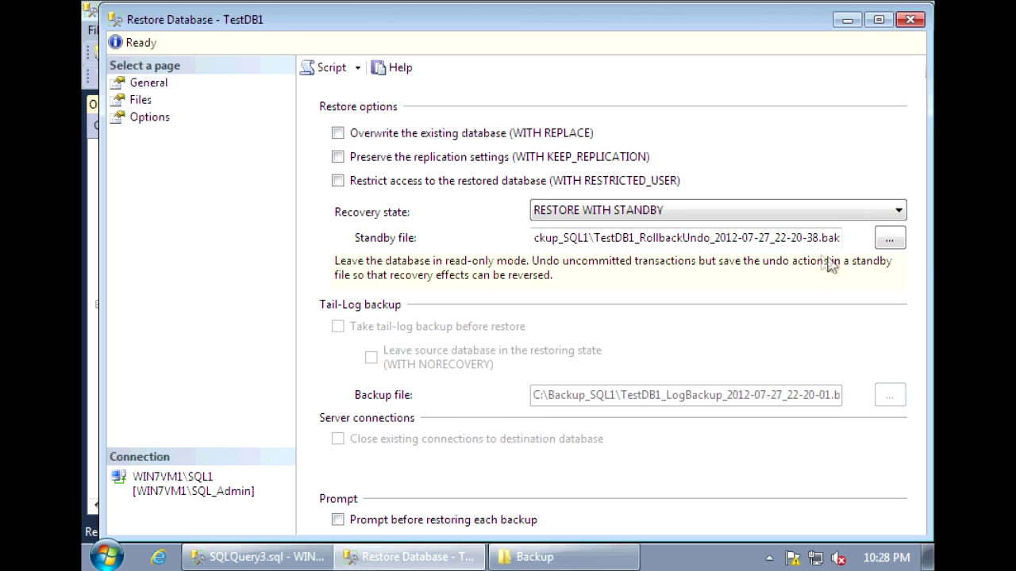
drag(819, 241, 797, 237)
drag(676, 238, 893, 233)
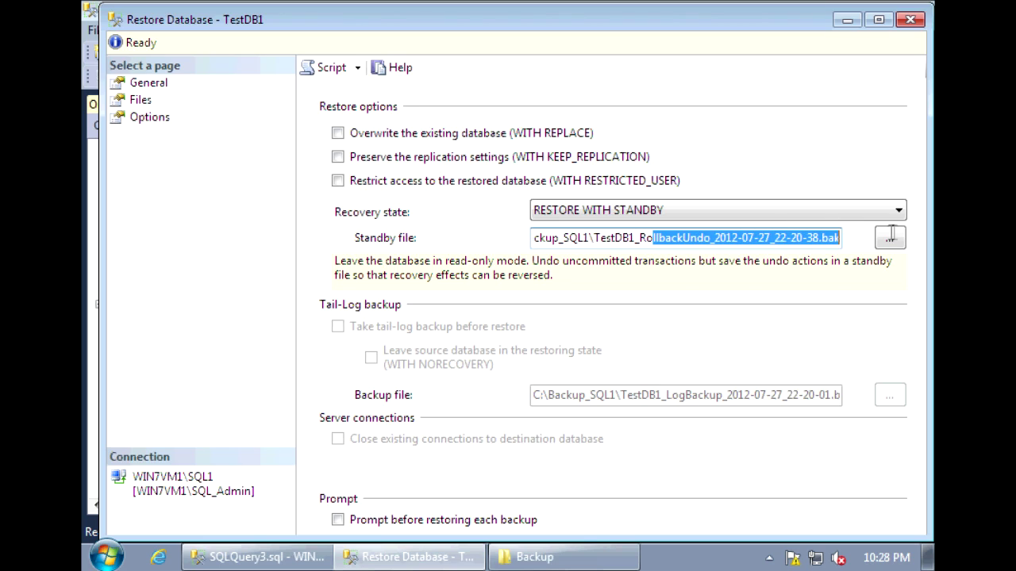
drag(819, 239, 841, 241)
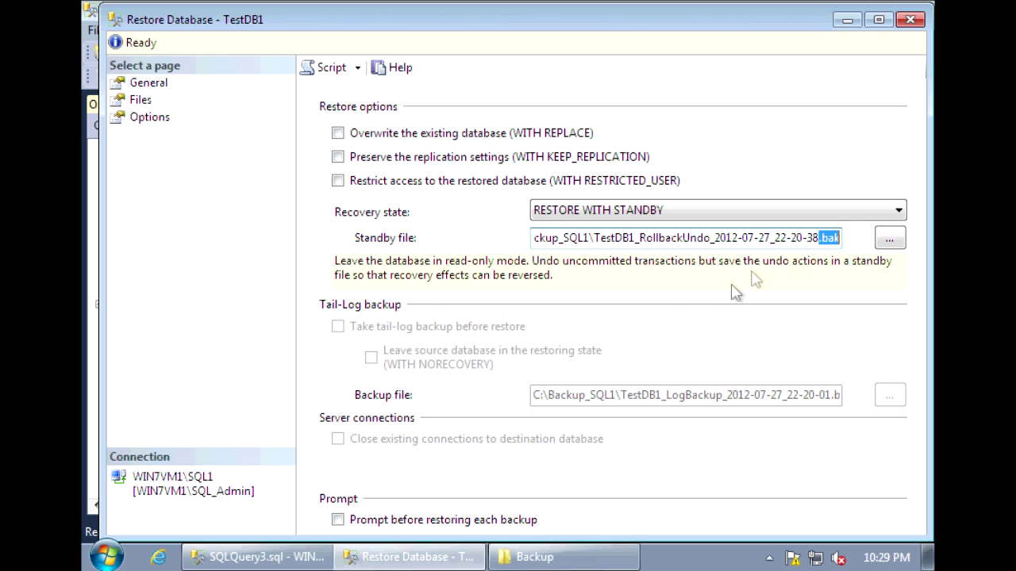
click(642, 292)
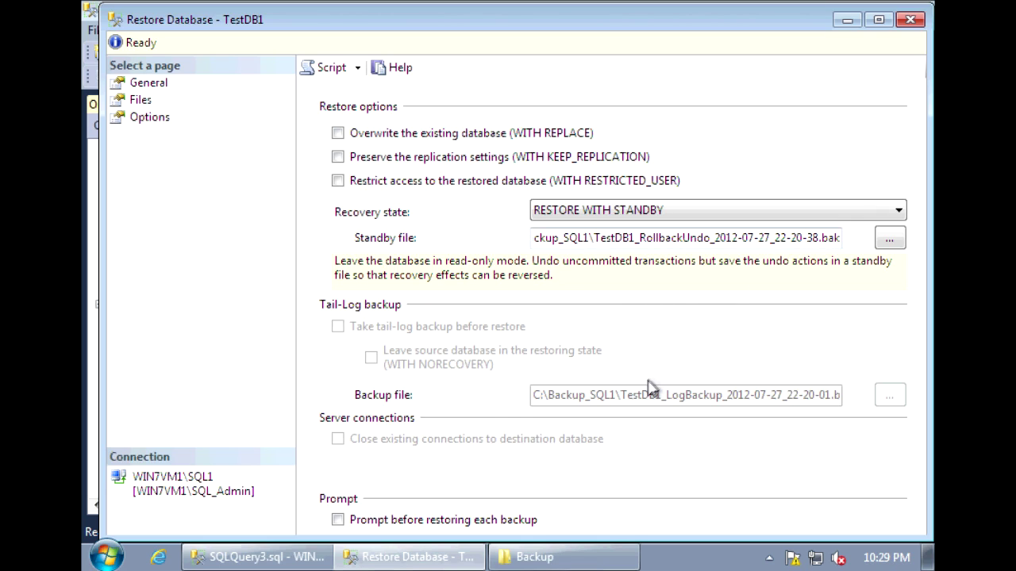
click(665, 239)
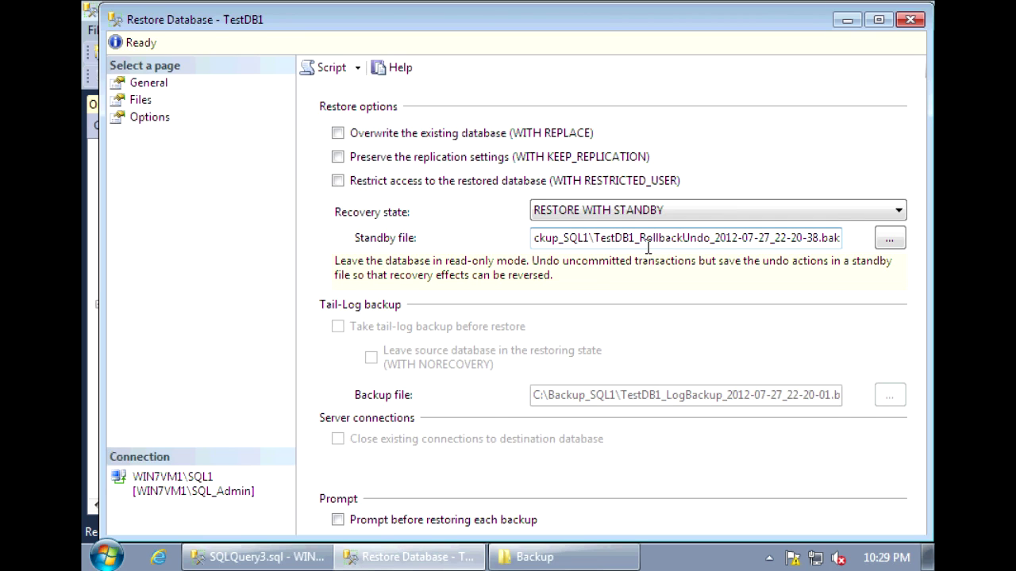
Run the TestDB1 restore on WIN7VM1\SQL1 and dismiss the completion message
key(Return)
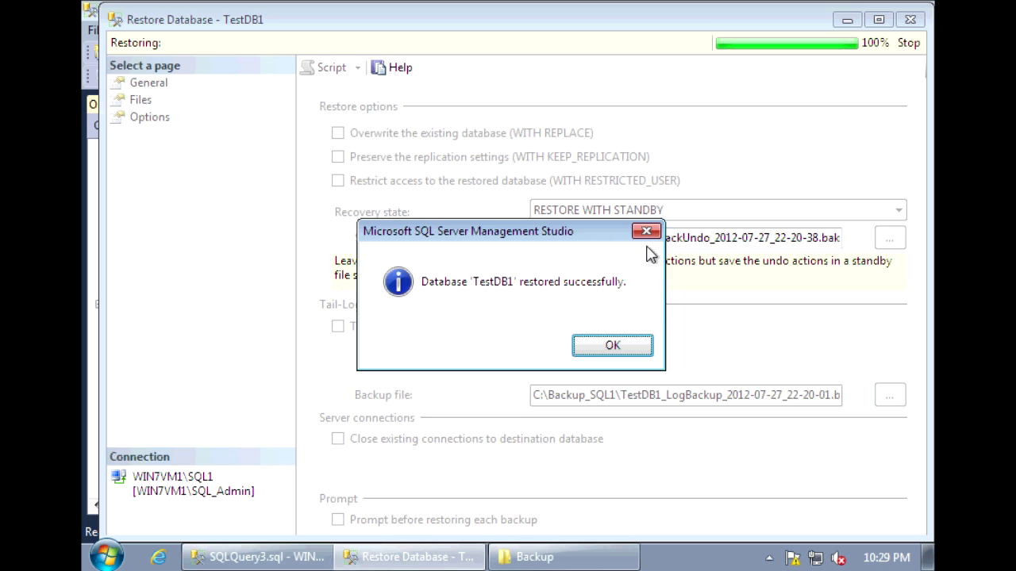
click(607, 353)
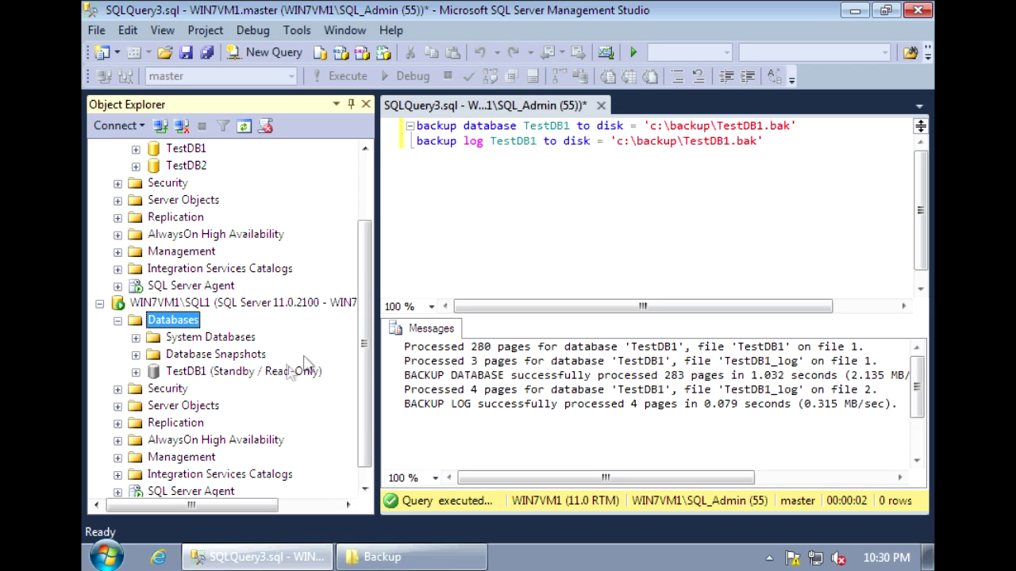
drag(364, 285, 359, 194)
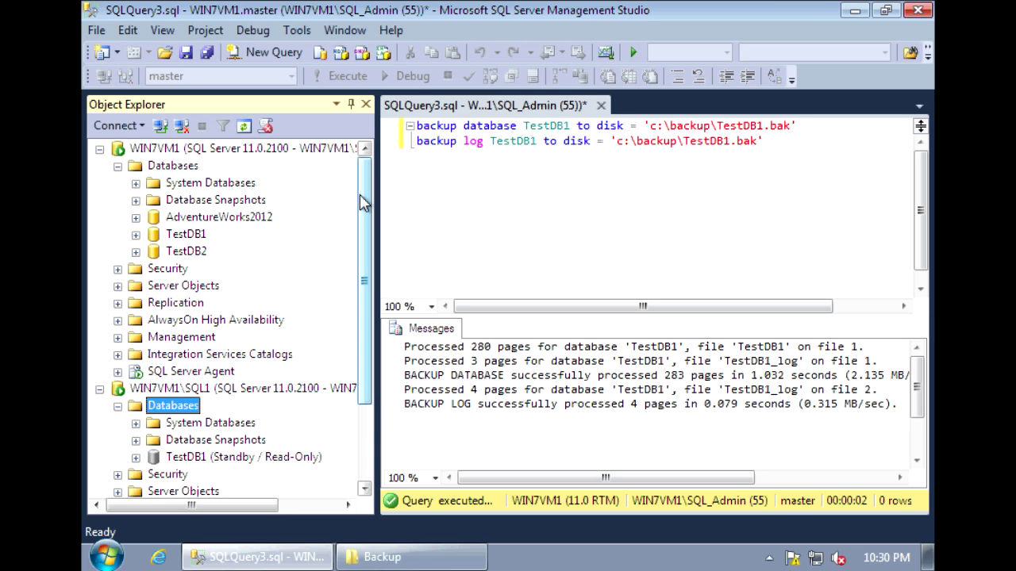